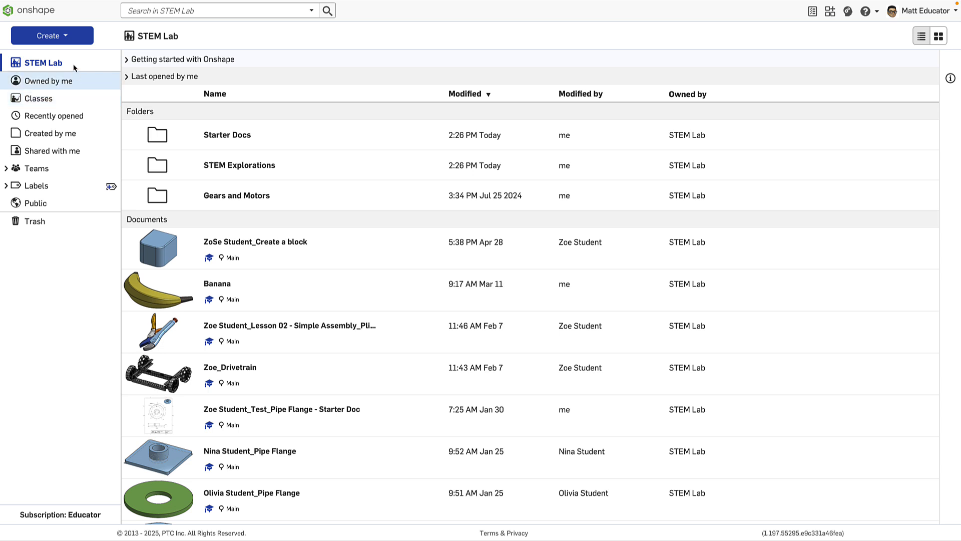
Create a new class named CAD 301 in the STEM Lab classroom
{"action": "left_click", "coordinate": [75, 39]}
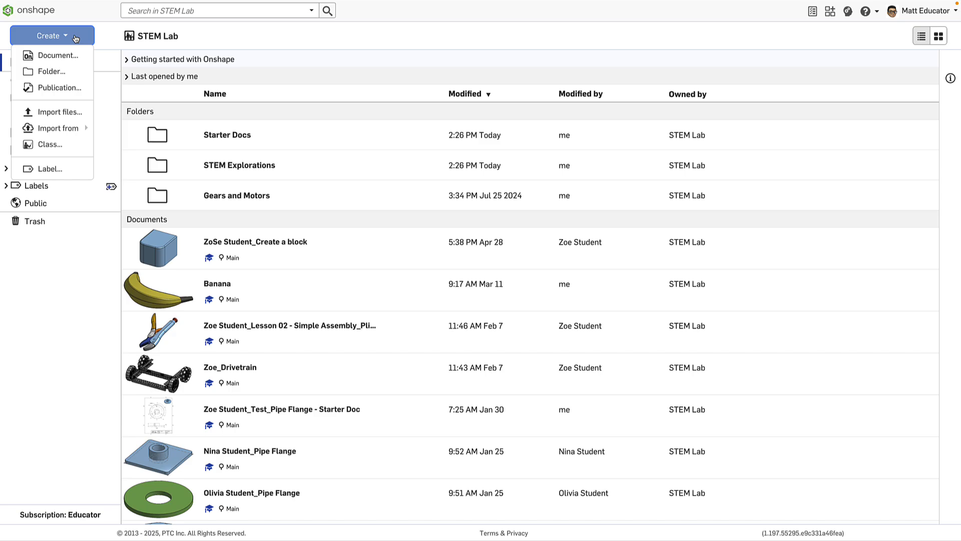
{"action": "left_click", "coordinate": [49, 145]}
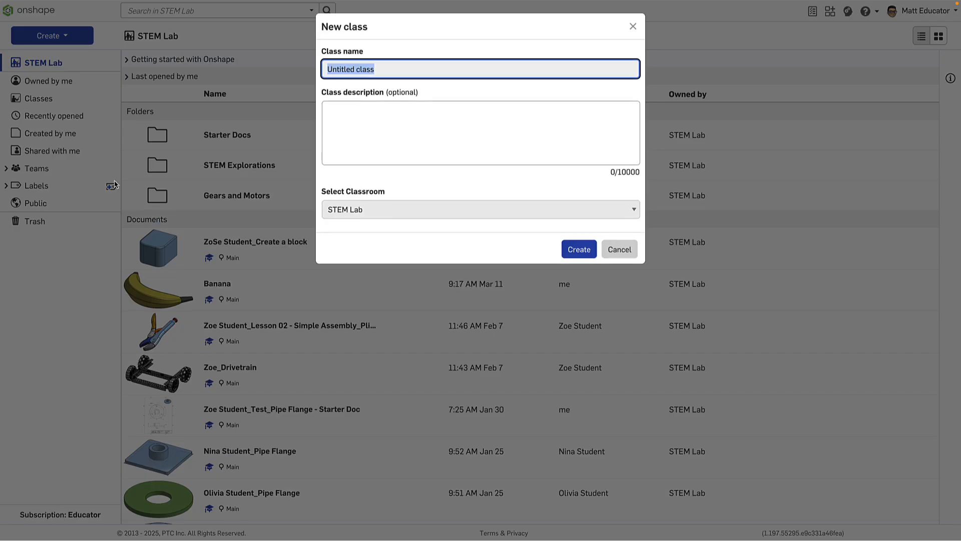
{"action": "type", "text": "CAD"}
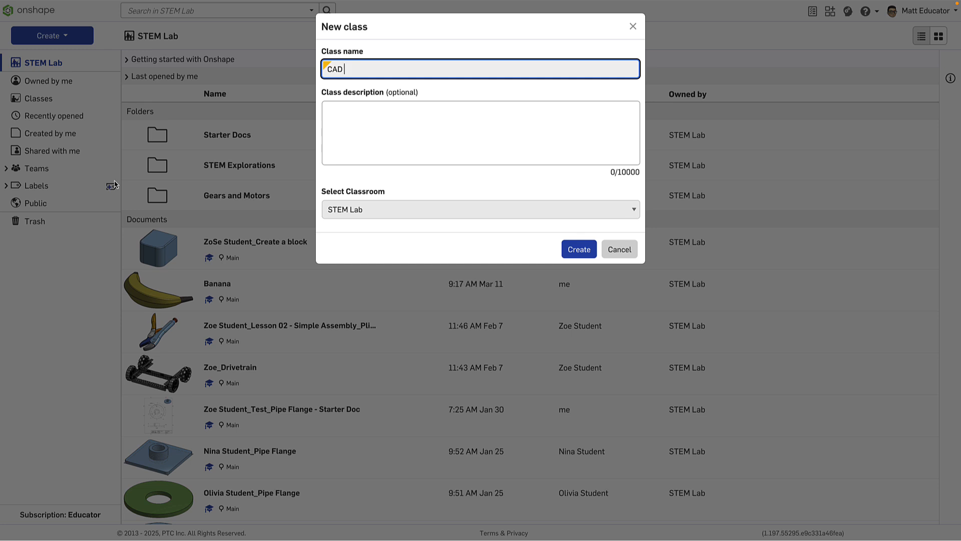
{"action": "type", "text": " 301"}
{"action": "left_click", "coordinate": [405, 112]}
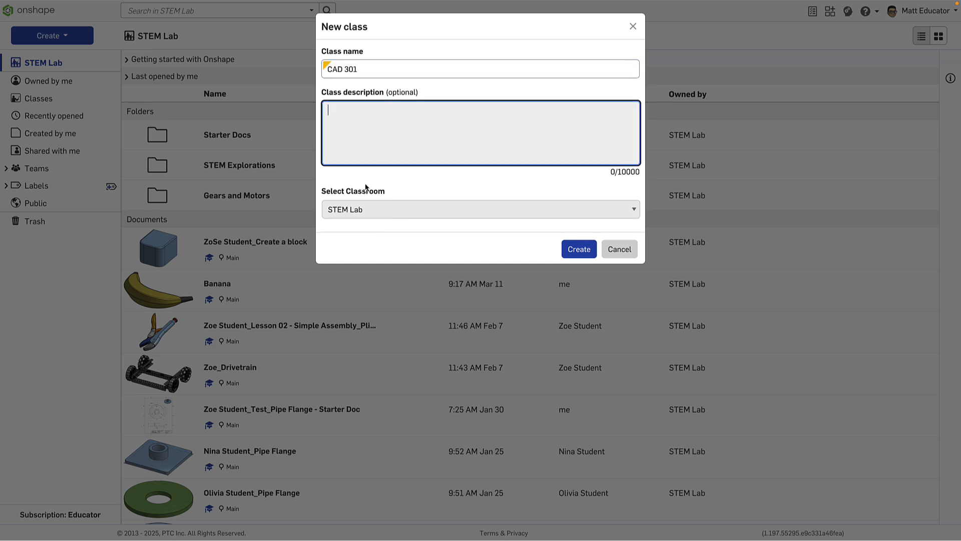
{"action": "left_click", "coordinate": [577, 250]}
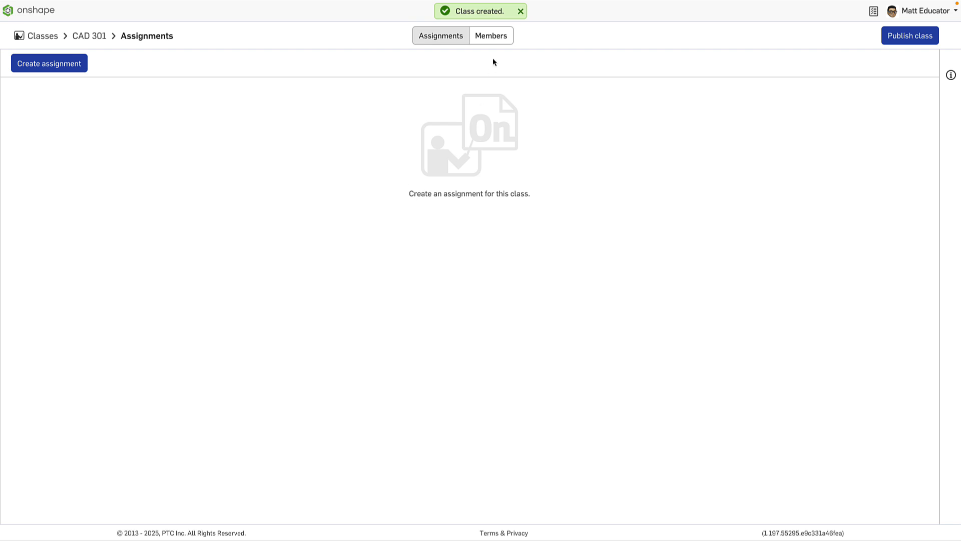
Open the class members and invite two existing users to CAD 301 with the Student role
{"action": "left_click", "coordinate": [492, 36]}
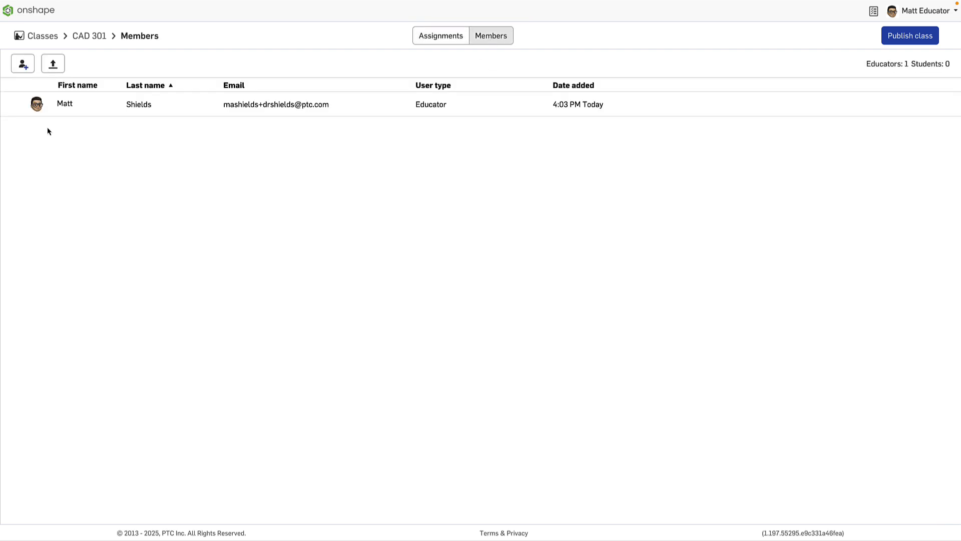
{"action": "left_click", "coordinate": [24, 68]}
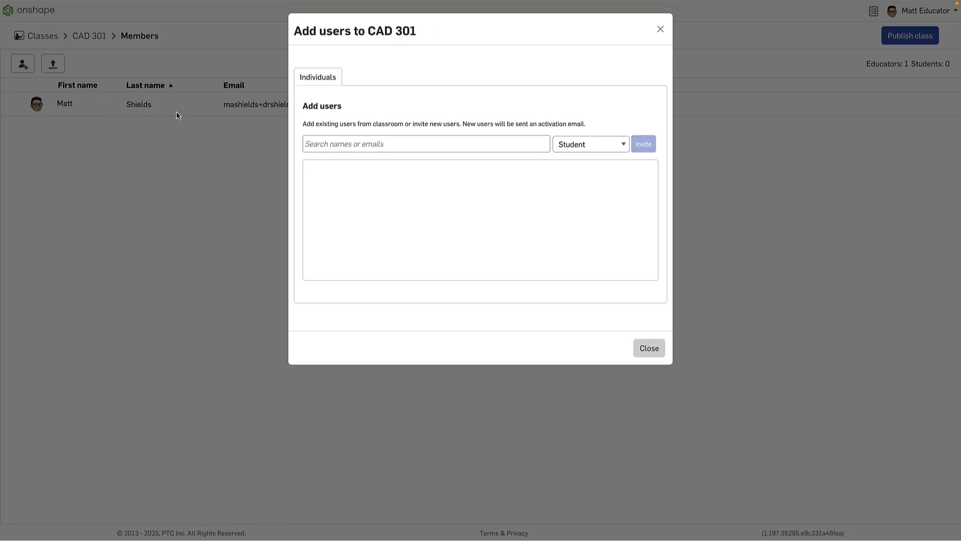
{"action": "left_click", "coordinate": [337, 145]}
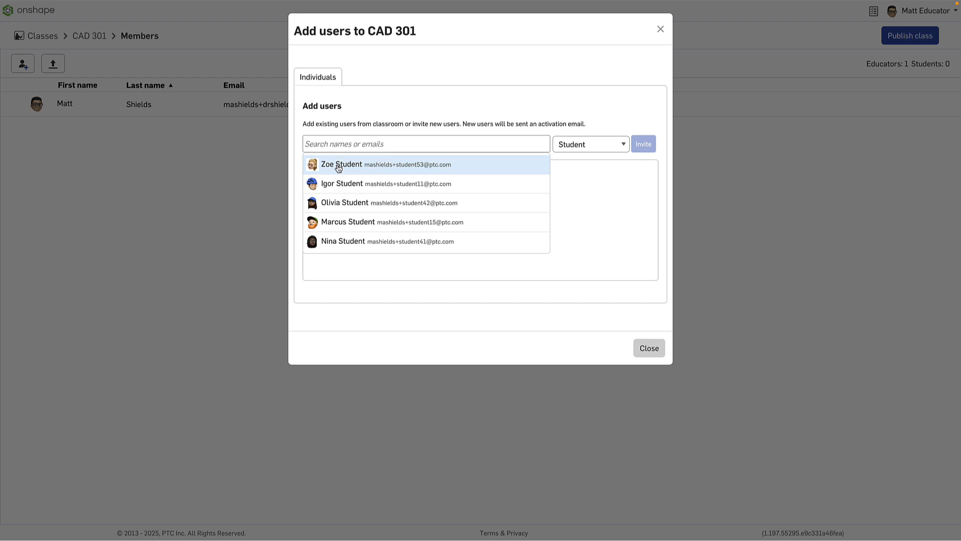
{"action": "left_click", "coordinate": [337, 163]}
{"action": "left_click", "coordinate": [365, 166]}
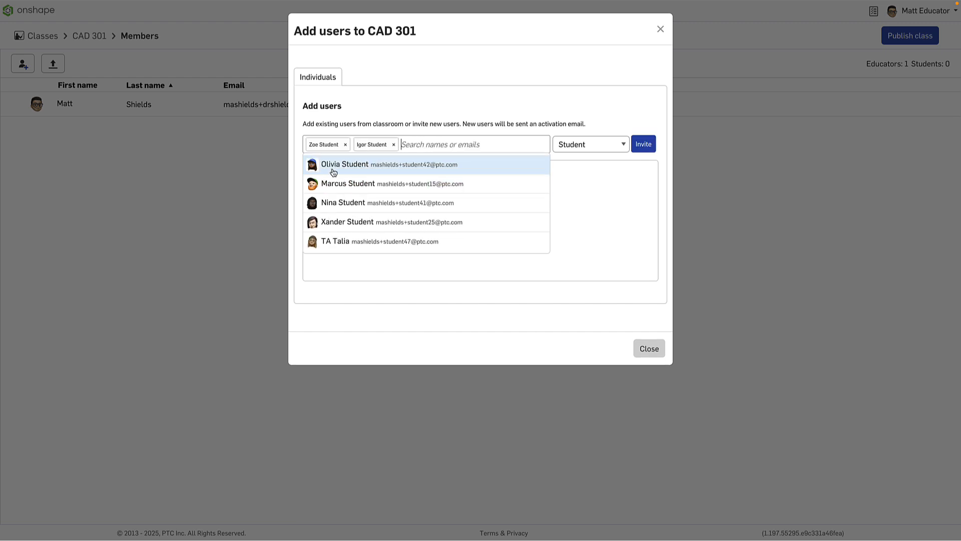
{"action": "left_click", "coordinate": [620, 225]}
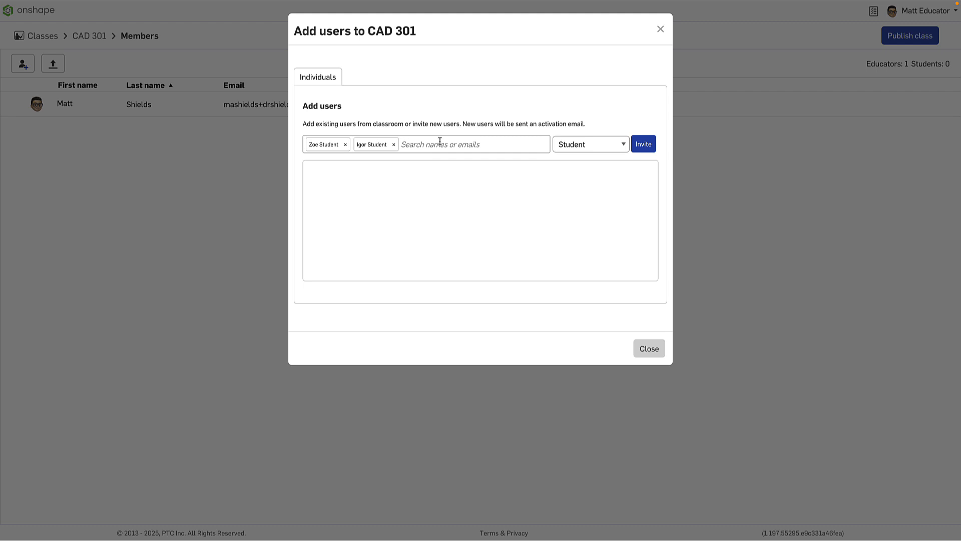
{"action": "left_click", "coordinate": [613, 150]}
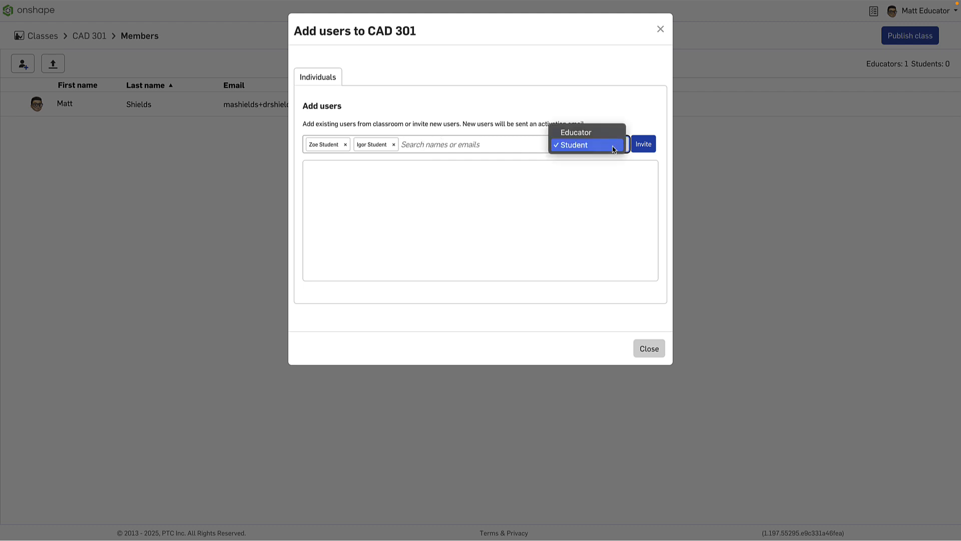
{"action": "left_click", "coordinate": [586, 194]}
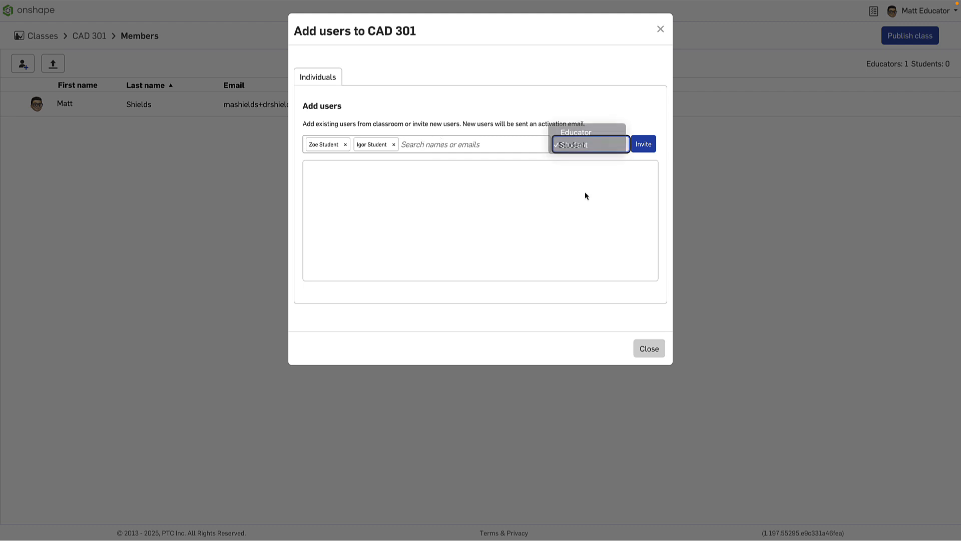
{"action": "left_click", "coordinate": [644, 145]}
{"action": "left_click", "coordinate": [643, 354]}
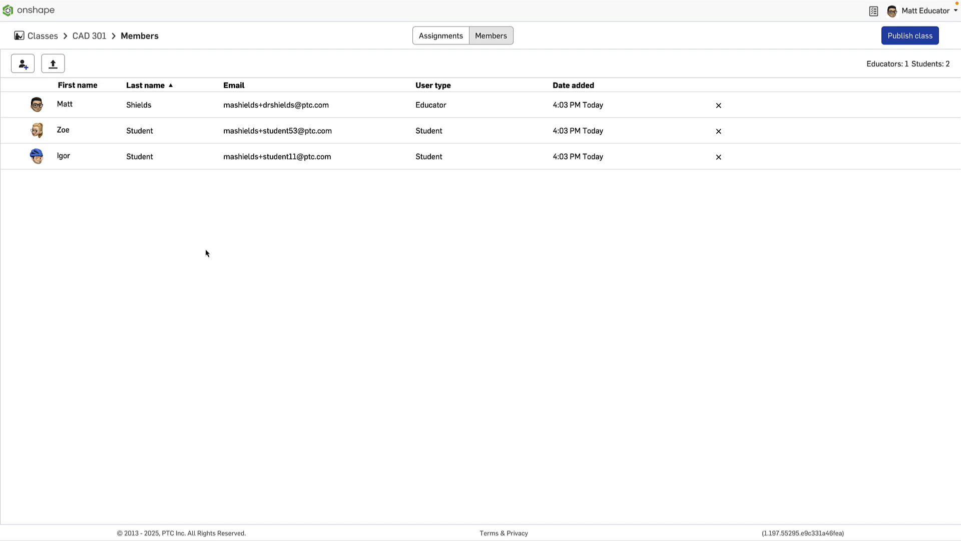
Bulk-add members by uploading and processing the CSV file import-classroom-members.csv
{"action": "left_click", "coordinate": [56, 67]}
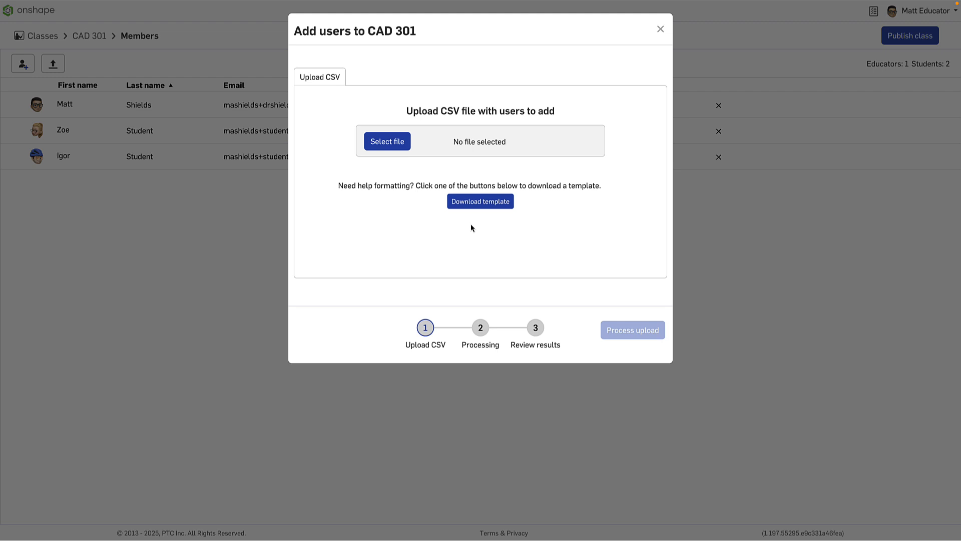
{"action": "left_click", "coordinate": [393, 149]}
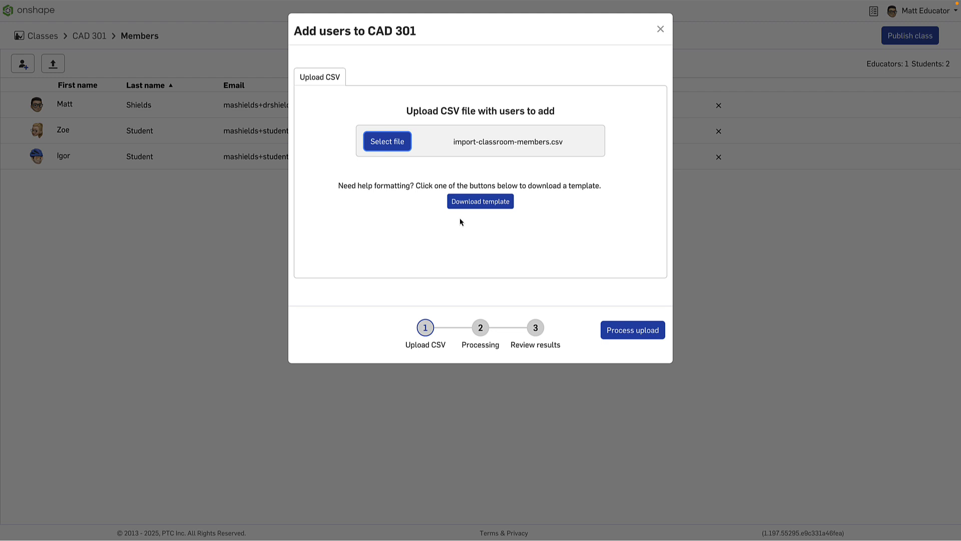
{"action": "left_click", "coordinate": [611, 331]}
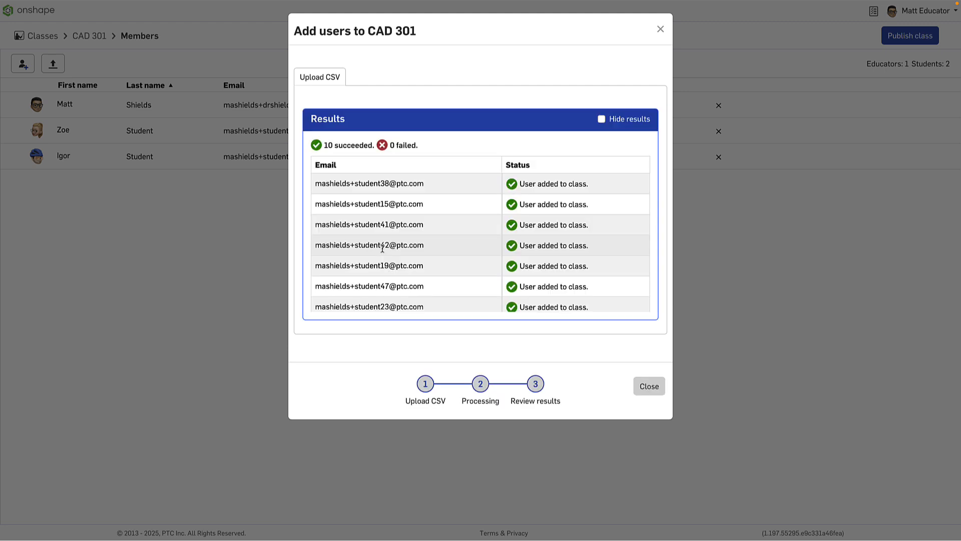
{"action": "left_click", "coordinate": [649, 386]}
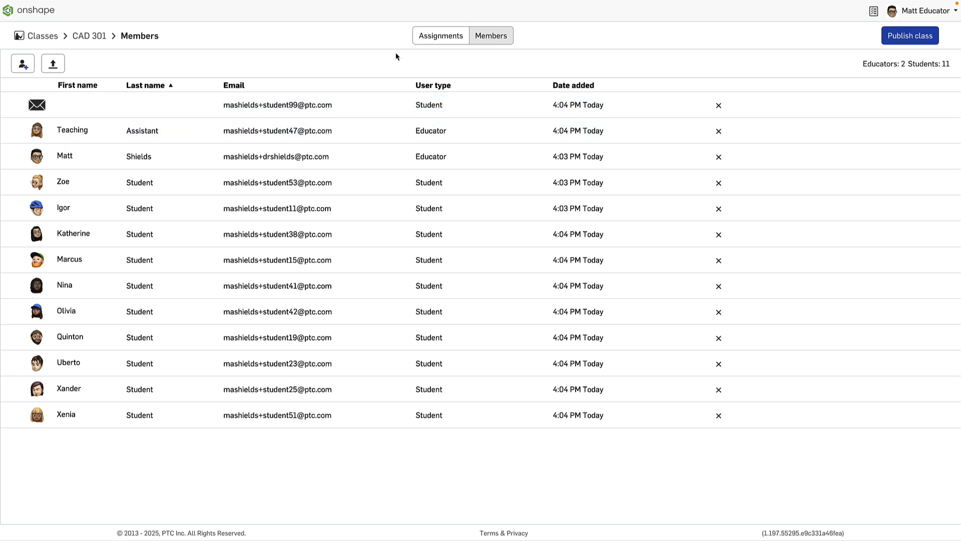
Create a new assignment in the class named Lesson 1
{"action": "left_click", "coordinate": [437, 40]}
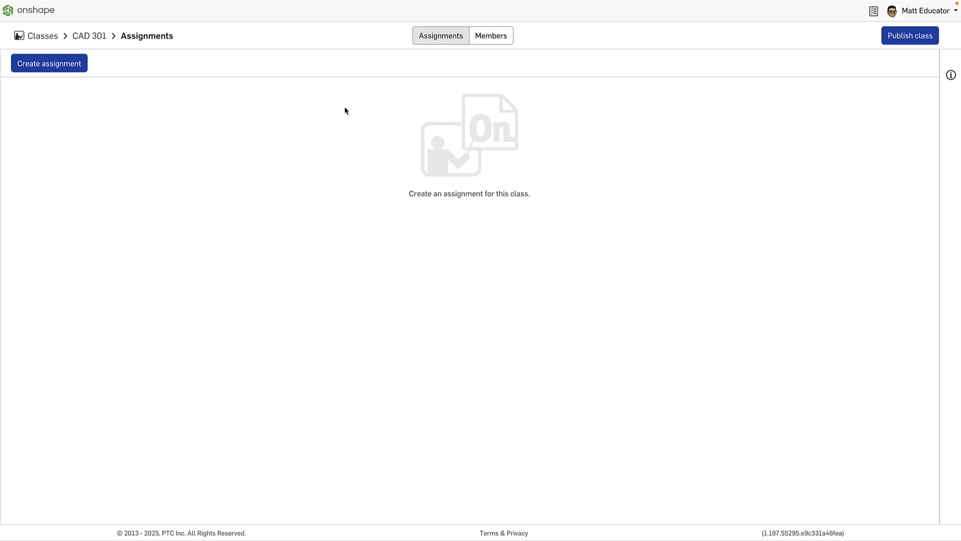
{"action": "left_click", "coordinate": [58, 74]}
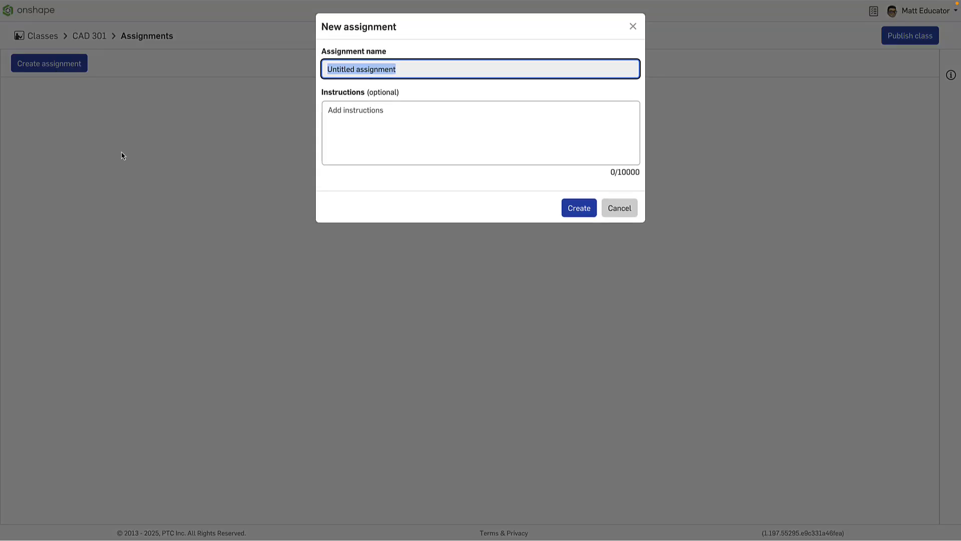
{"action": "type", "text": "Lesson "}
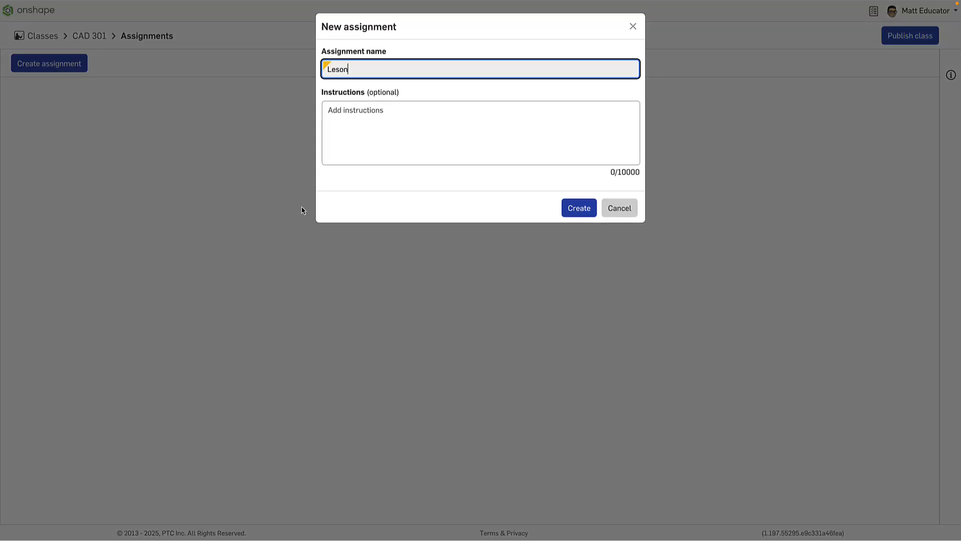
{"action": "type", "text": "1"}
{"action": "left_click", "coordinate": [391, 129]}
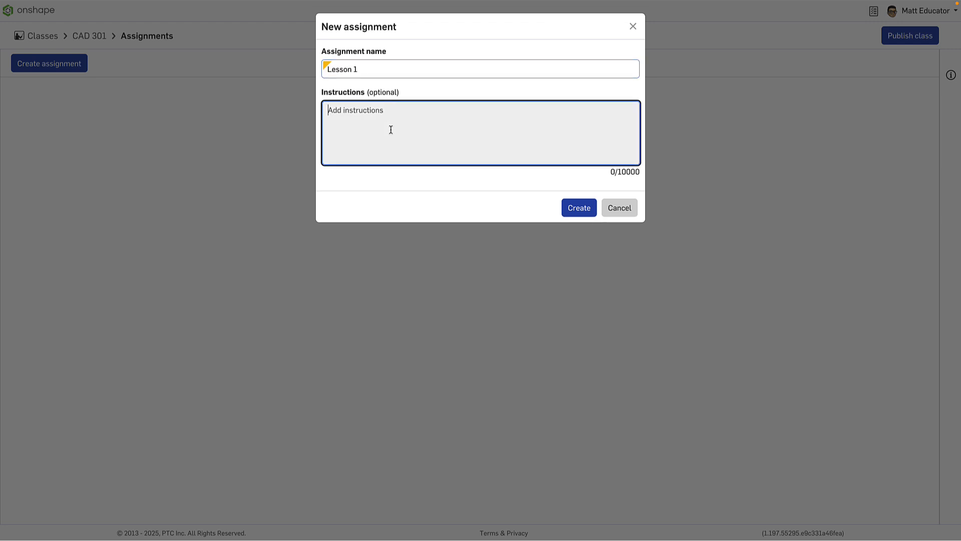
{"action": "left_click", "coordinate": [579, 208]}
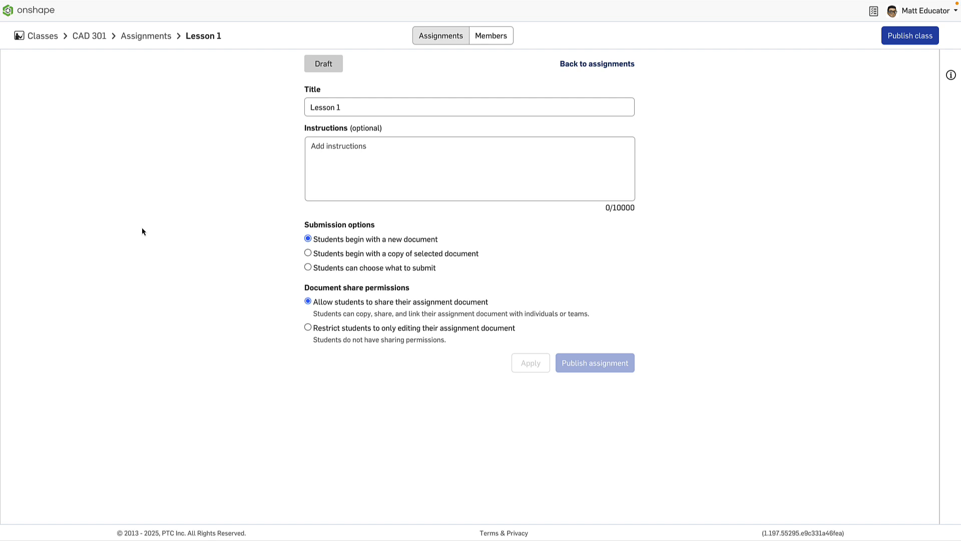
Make students begin with a copy of the Pipe Flange - Starter Doc from the Starter Docs folder
{"action": "left_click", "coordinate": [308, 253]}
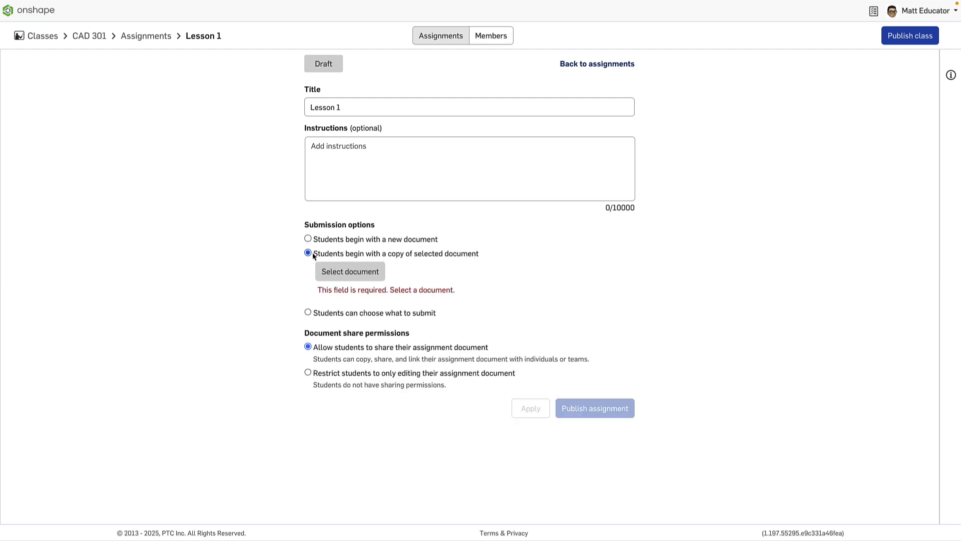
{"action": "left_click", "coordinate": [331, 272]}
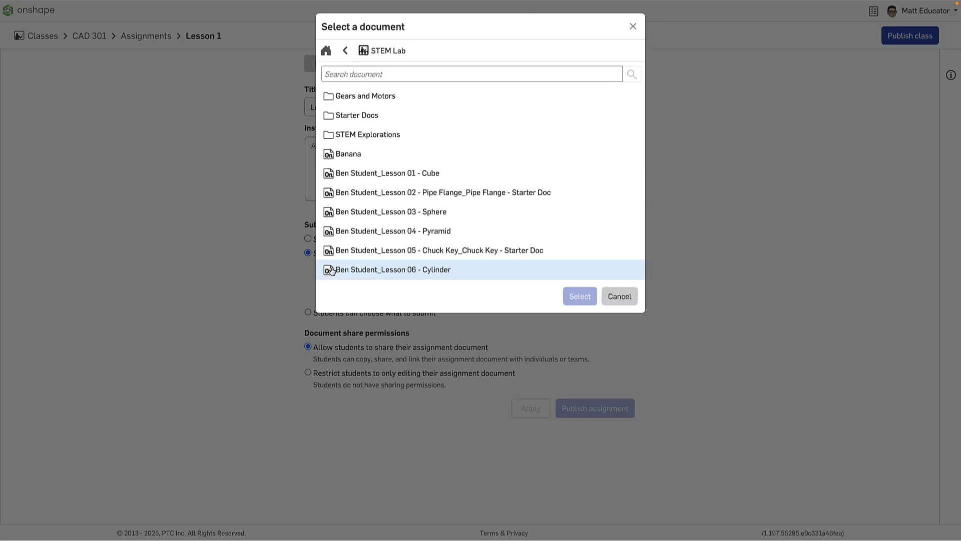
{"action": "double_click", "coordinate": [371, 115]}
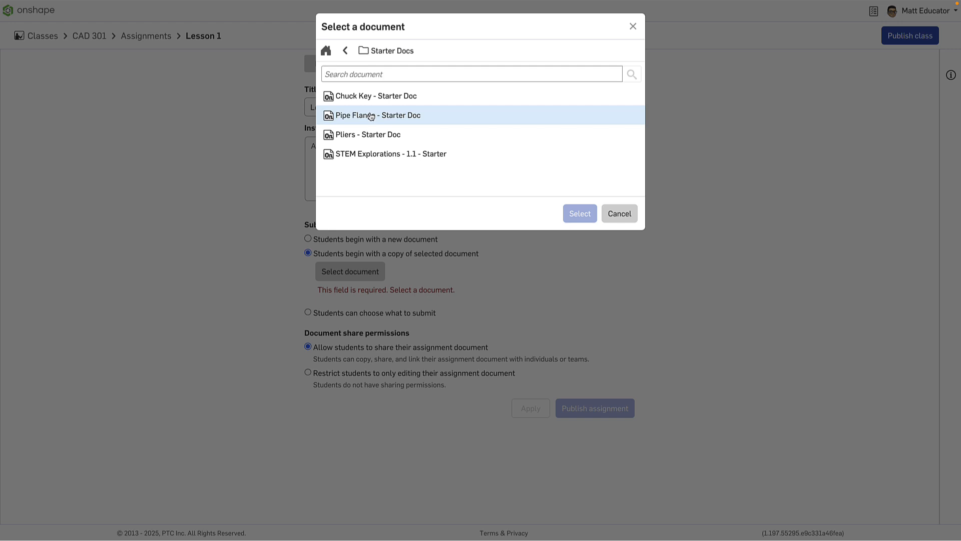
{"action": "left_click", "coordinate": [371, 116]}
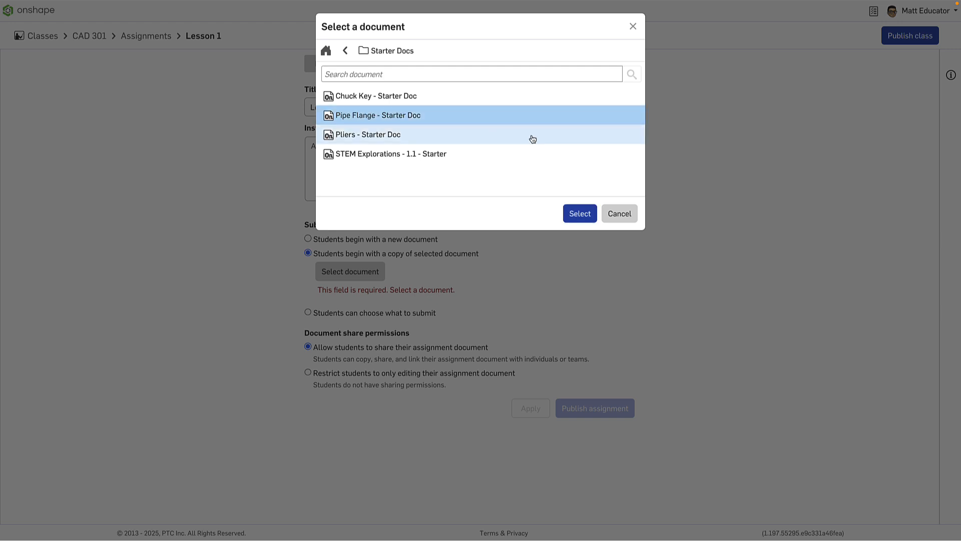
{"action": "left_click", "coordinate": [580, 215]}
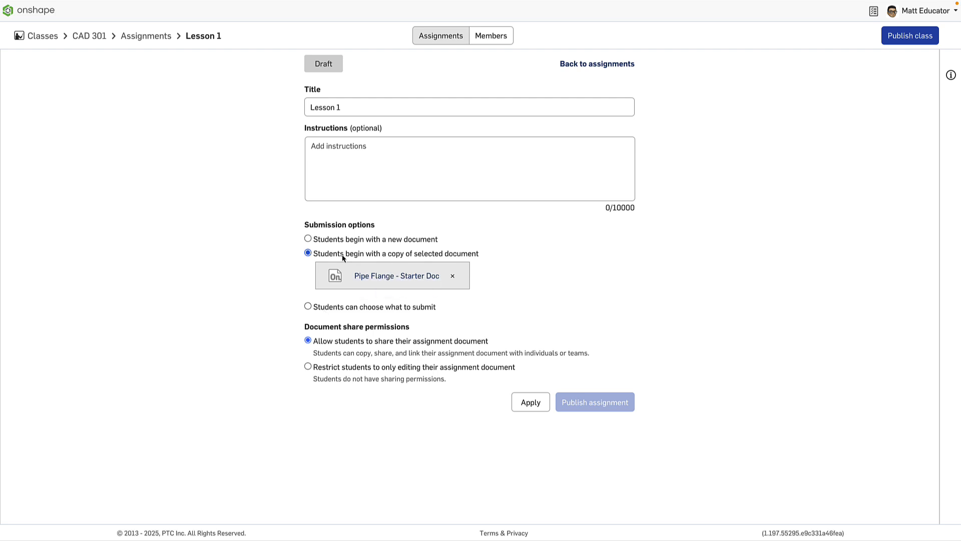
Apply the assignment settings and publish both the class and the Lesson 1 assignment
{"action": "left_click", "coordinate": [527, 402]}
{"action": "left_click", "coordinate": [906, 39]}
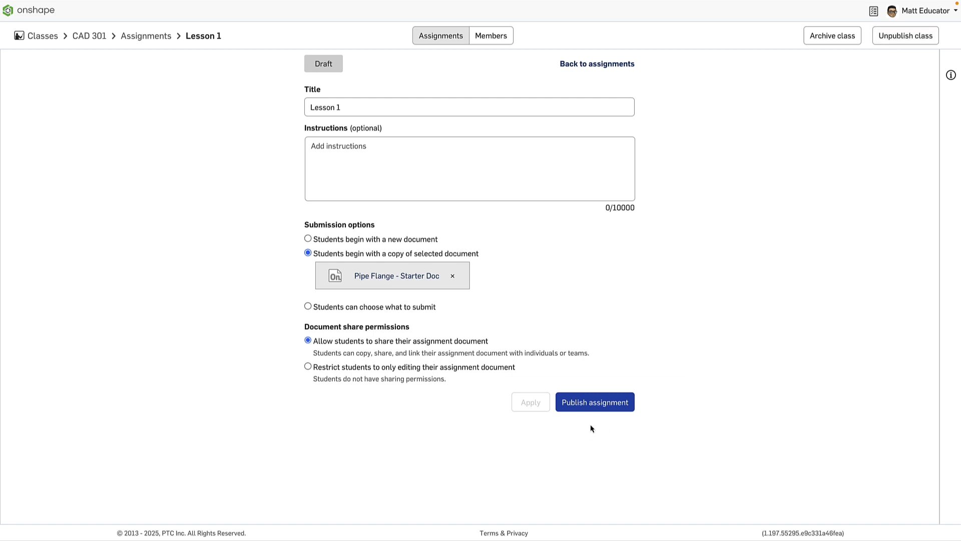
{"action": "left_click", "coordinate": [593, 407]}
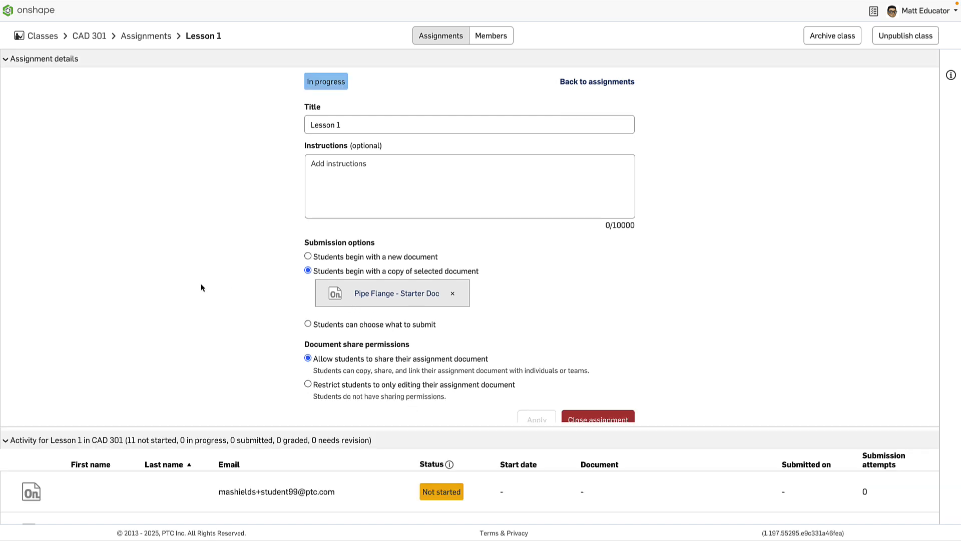
Collapse the assignment details and review the student activity list for Lesson 1
{"action": "left_click", "coordinate": [7, 59]}
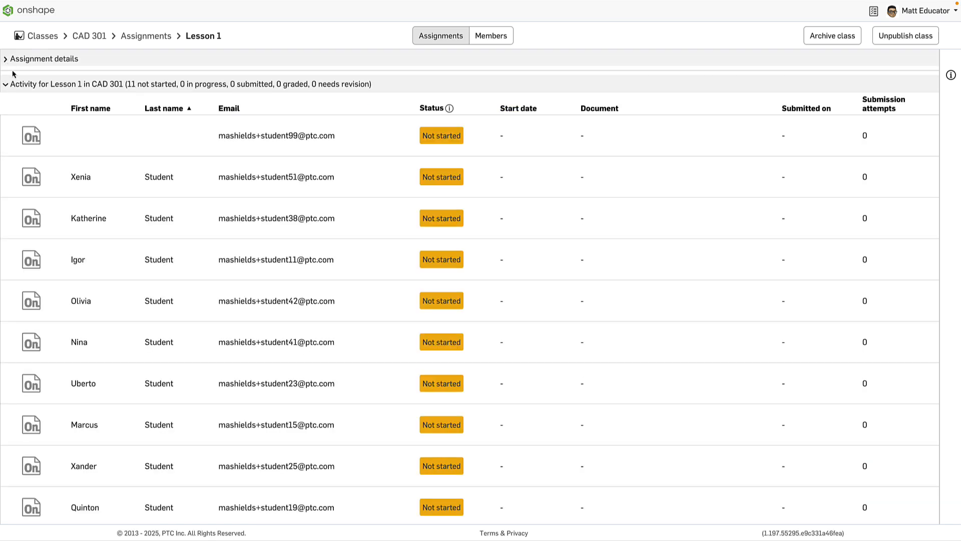
{"action": "scroll", "coordinate": [275, 225], "scroll_direction": "down", "scroll_amount": 2}
{"action": "scroll", "coordinate": [275, 228], "scroll_direction": "up", "scroll_amount": 2}
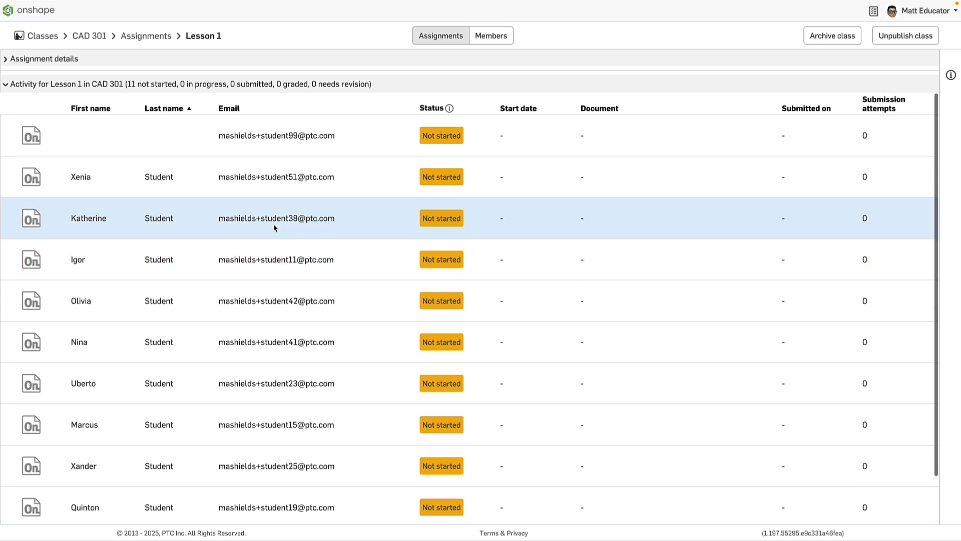